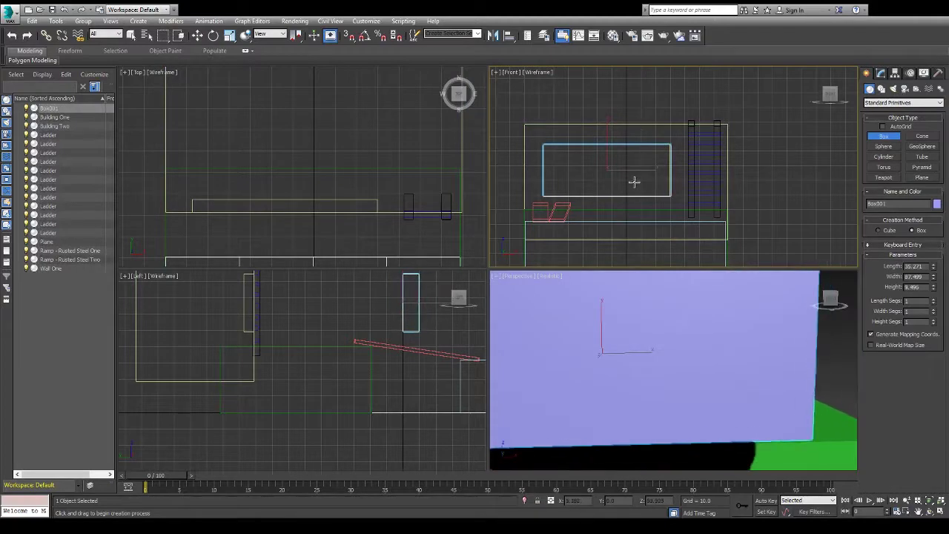
- Move the new box back onto the building's front wall beside the ladder
{"action": "right_click", "coordinate": [650, 327]}
{"action": "left_click", "coordinate": [424, 307]}
{"action": "left_click", "coordinate": [418, 305]}
{"action": "left_click_drag", "start_coordinate": [427, 303], "coordinate": [267, 303]}
{"action": "right_click", "coordinate": [595, 341]}
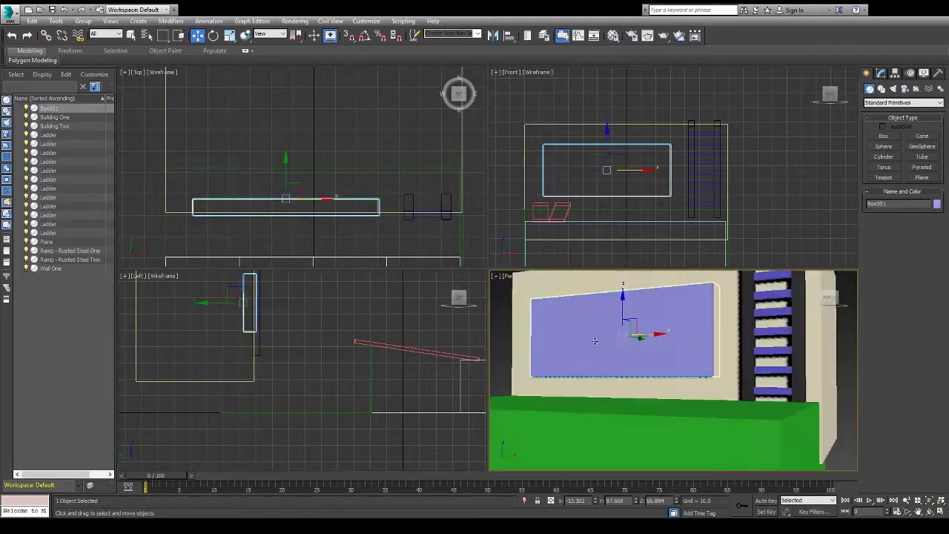
- Scale the box up slightly in width and height and adjust its position on the building wall
{"action": "key", "text": "r"}
{"action": "left_click_drag", "start_coordinate": [653, 171], "coordinate": [663, 171]}
{"action": "left_click_drag", "start_coordinate": [609, 135], "coordinate": [610, 123]}
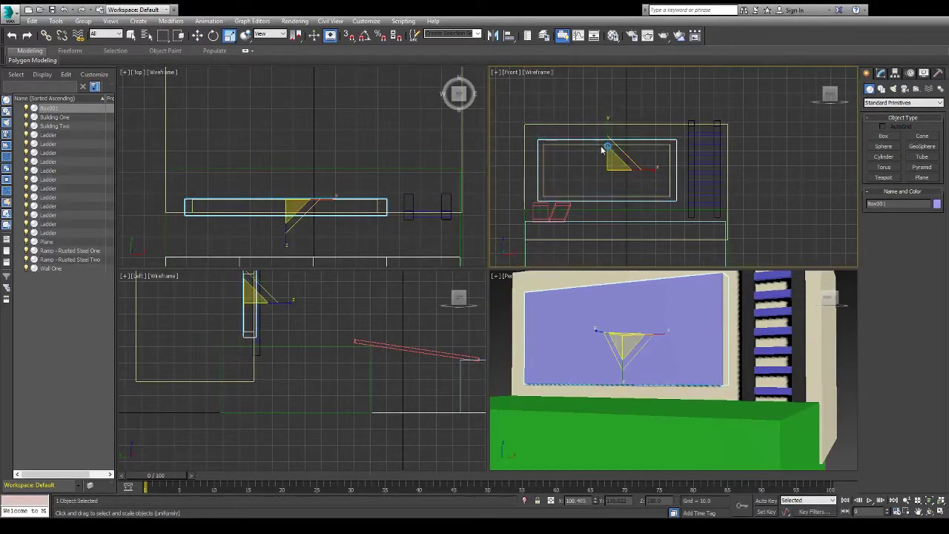
{"action": "key", "text": "w"}
{"action": "left_click", "coordinate": [645, 414]}
{"action": "middle_click_drag", "start_coordinate": [683, 358], "coordinate": [638, 371], "text": "alt"}
{"action": "scroll", "coordinate": [638, 371], "scroll_direction": "down", "scroll_amount": 3}
{"action": "left_click", "coordinate": [634, 337]}
{"action": "left_click_drag", "start_coordinate": [645, 172], "coordinate": [643, 173]}
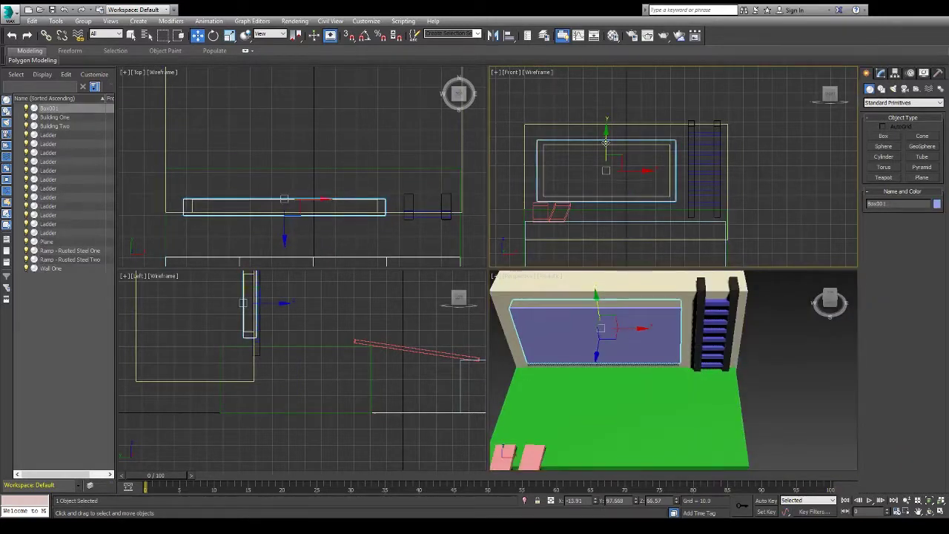
- Draw a smaller box within the first box's front outline and move it back into that box at the wall
{"action": "left_click", "coordinate": [787, 386]}
{"action": "left_click", "coordinate": [883, 137]}
{"action": "left_click_drag", "start_coordinate": [543, 144], "coordinate": [670, 196]}
{"action": "left_click", "coordinate": [667, 182]}
{"action": "right_click", "coordinate": [425, 304]}
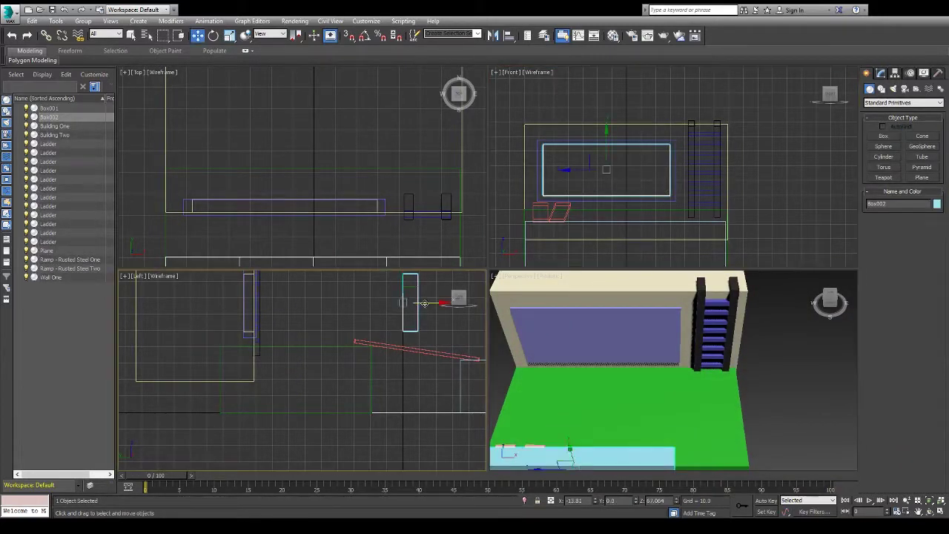
{"action": "left_click_drag", "start_coordinate": [425, 303], "coordinate": [266, 303]}
{"action": "left_click", "coordinate": [646, 296]}
{"action": "left_click", "coordinate": [656, 307]}
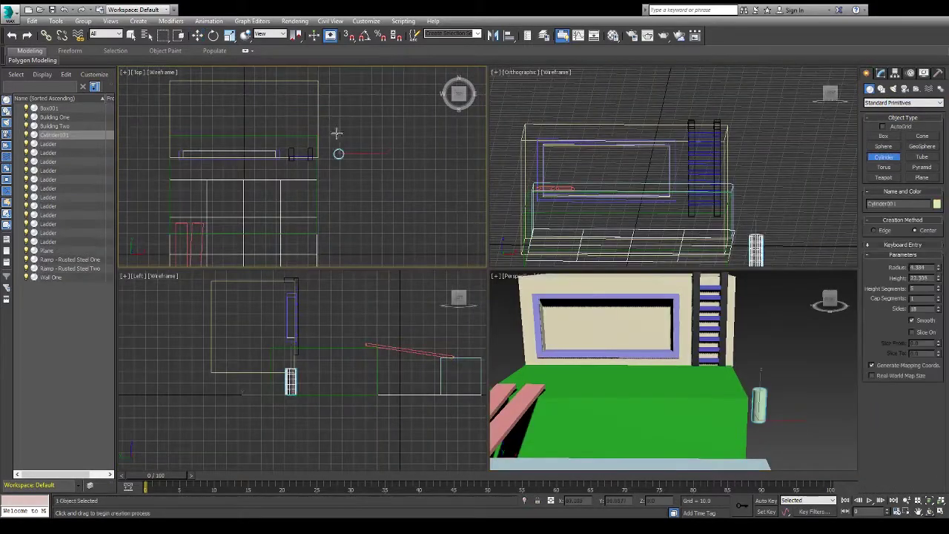
- Finish the cylinder beside the building at about 4.4 radius and 25.6 height, and draw a smaller cylinder inside its outline
{"action": "left_click", "coordinate": [336, 131]}
{"action": "scroll", "coordinate": [333, 151], "scroll_direction": "up", "scroll_amount": 5}
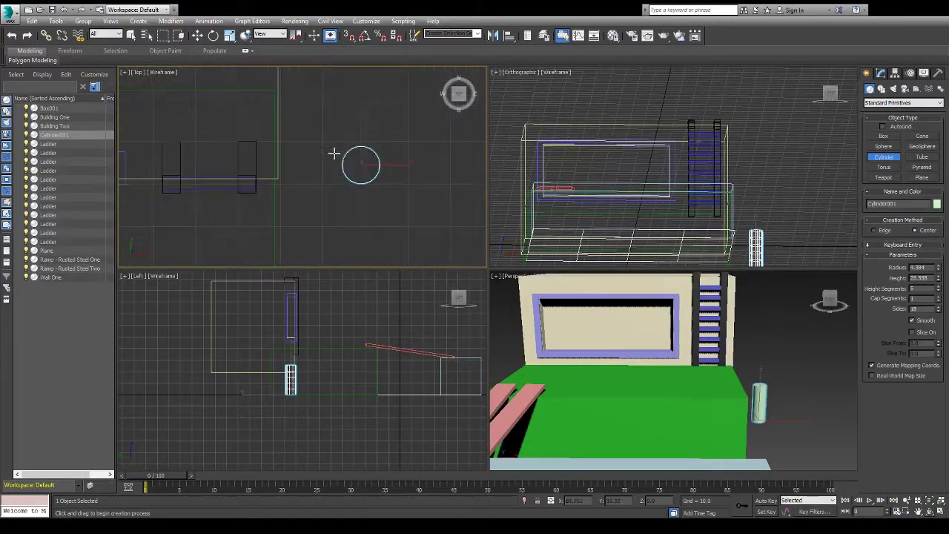
{"action": "left_click_drag", "start_coordinate": [355, 162], "coordinate": [357, 169]}
{"action": "scroll", "coordinate": [293, 392], "scroll_direction": "up", "scroll_amount": 10}
- Move the small cylinder up onto the top of the large cylinder as a cap
{"action": "key", "text": "w"}
{"action": "left_click", "coordinate": [258, 409]}
{"action": "left_click", "coordinate": [262, 415]}
{"action": "scroll", "coordinate": [266, 420], "scroll_direction": "down", "scroll_amount": 5}
{"action": "left_click_drag", "start_coordinate": [263, 399], "coordinate": [262, 284]}
{"action": "middle_click_drag", "start_coordinate": [263, 296], "coordinate": [255, 362]}
{"action": "left_click_drag", "start_coordinate": [284, 353], "coordinate": [280, 352]}
{"action": "left_click", "coordinate": [361, 359]}
- Restore the standard Left and Front views in the orthographic viewports
{"action": "scroll", "coordinate": [359, 355], "scroll_direction": "down", "scroll_amount": 3}
{"action": "left_click", "coordinate": [305, 339]}
{"action": "left_click", "coordinate": [371, 349]}
{"action": "left_click_drag", "start_coordinate": [459, 298], "coordinate": [443, 276]}
{"action": "key", "text": "l"}
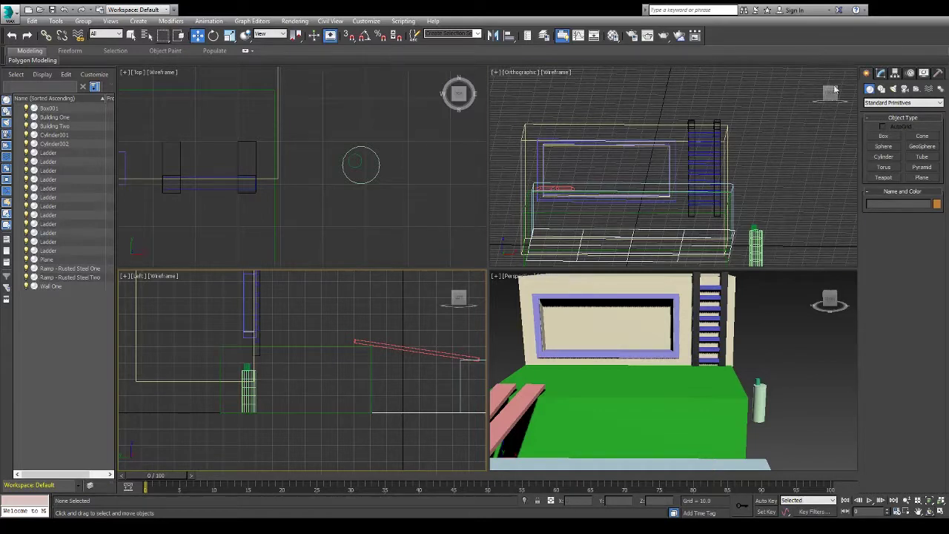
{"action": "key", "text": "f"}
- Draw a thin box about 1.3 long and 5.7 wide reaching from the large cylinder's centre to its edge
{"action": "scroll", "coordinate": [547, 367], "scroll_direction": "down", "scroll_amount": 3}
{"action": "middle_click_drag", "start_coordinate": [547, 367], "coordinate": [597, 382], "text": "alt"}
{"action": "scroll", "coordinate": [355, 163], "scroll_direction": "up", "scroll_amount": 2}
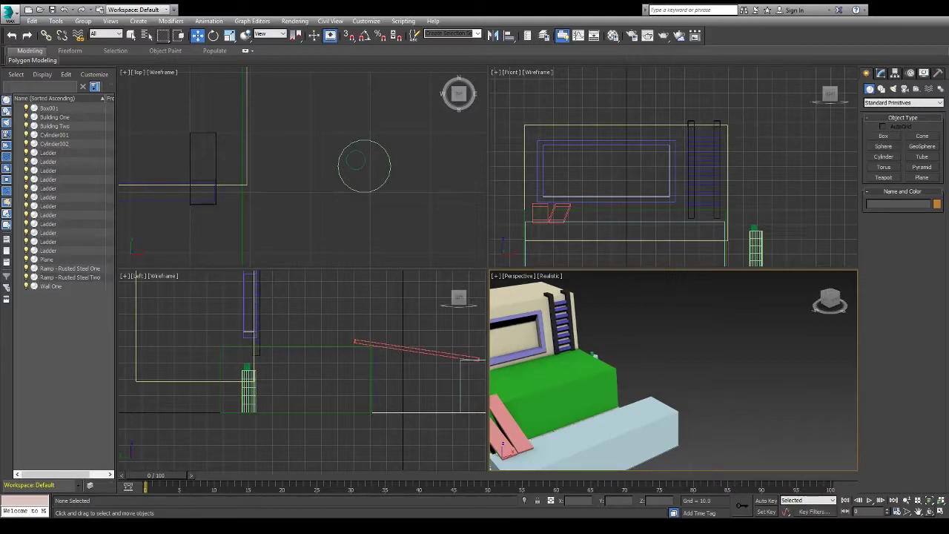
{"action": "left_click", "coordinate": [883, 135]}
{"action": "left_click_drag", "start_coordinate": [359, 164], "coordinate": [393, 172]}
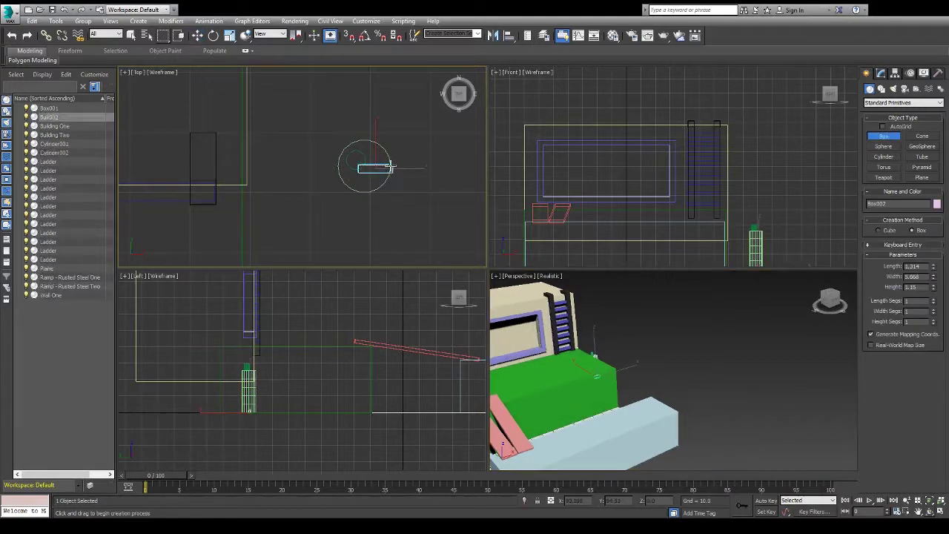
{"action": "left_click", "coordinate": [393, 167]}
- Raise the thin box to the level of the cap cylinder
{"action": "key", "text": "w"}
{"action": "left_click", "coordinate": [244, 404]}
{"action": "scroll", "coordinate": [244, 404], "scroll_direction": "up", "scroll_amount": 5}
{"action": "left_click", "coordinate": [261, 422]}
{"action": "left_click_drag", "start_coordinate": [260, 420], "coordinate": [260, 292]}
- Align the thin box with the upper part of the cap cylinder so it projects sideways like a spout
{"action": "scroll", "coordinate": [356, 161], "scroll_direction": "up", "scroll_amount": 2}
{"action": "left_click_drag", "start_coordinate": [369, 176], "coordinate": [365, 166]}
{"action": "scroll", "coordinate": [760, 226], "scroll_direction": "up", "scroll_amount": 10}
{"action": "left_click_drag", "start_coordinate": [731, 225], "coordinate": [731, 221]}
{"action": "left_click", "coordinate": [697, 200]}
{"action": "left_click", "coordinate": [379, 156]}
{"action": "left_click_drag", "start_coordinate": [383, 151], "coordinate": [377, 149]}
{"action": "left_click", "coordinate": [424, 169]}
{"action": "mouse_move", "coordinate": [689, 356]}
{"action": "middle_mouse_down", "text": "alt"}
{"action": "mouse_move", "coordinate": [653, 363]}
{"action": "mouse_move", "coordinate": [645, 326]}
{"action": "mouse_move", "coordinate": [699, 357]}
{"action": "mouse_move", "coordinate": [915, 413]}
{"action": "mouse_move", "coordinate": [882, 380]}
{"action": "middle_mouse_up", "text": "alt"}
{"action": "scroll", "coordinate": [741, 385], "scroll_direction": "up", "scroll_amount": 6}
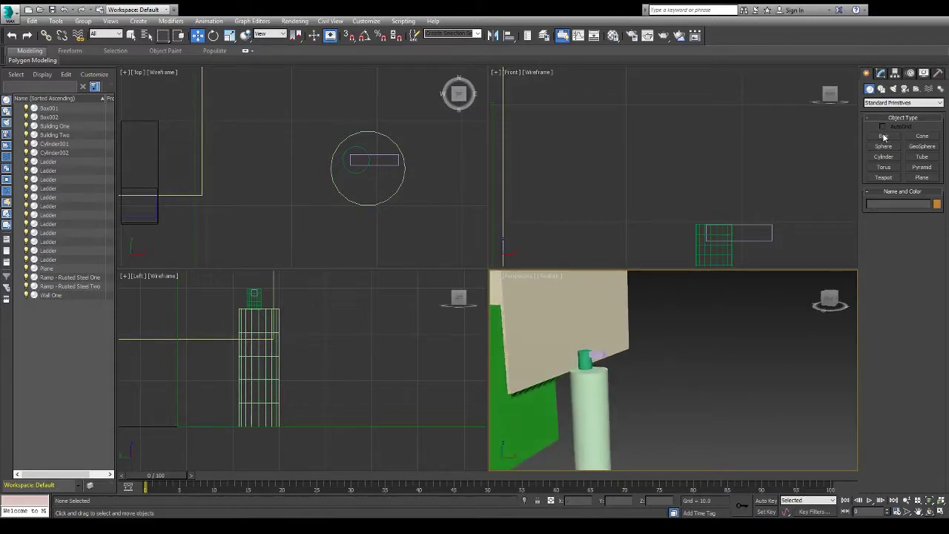
{"action": "left_click", "coordinate": [922, 135]}
{"action": "left_click_drag", "start_coordinate": [420, 161], "coordinate": [427, 165]}
{"action": "left_click", "coordinate": [427, 128]}
{"action": "middle_click_drag", "start_coordinate": [355, 202], "coordinate": [346, 144]}
{"action": "key", "text": "Delete"}
- Create a tapered cone near the free end of the thin box and raise it to the cap's level
{"action": "left_click", "coordinate": [407, 94]}
{"action": "left_click_drag", "start_coordinate": [410, 132], "coordinate": [423, 172]}
{"action": "key", "text": "Delete"}
{"action": "left_click", "coordinate": [408, 93]}
{"action": "right_click", "coordinate": [601, 455]}
{"action": "key", "text": "w"}
{"action": "left_click_drag", "start_coordinate": [604, 454], "coordinate": [603, 341]}
- Tilt the cone so its narrow top leans toward the cap cylinder, and lower it beneath the thin box's end
{"action": "key", "text": "e"}
{"action": "middle_click_drag", "start_coordinate": [326, 297], "coordinate": [343, 371]}
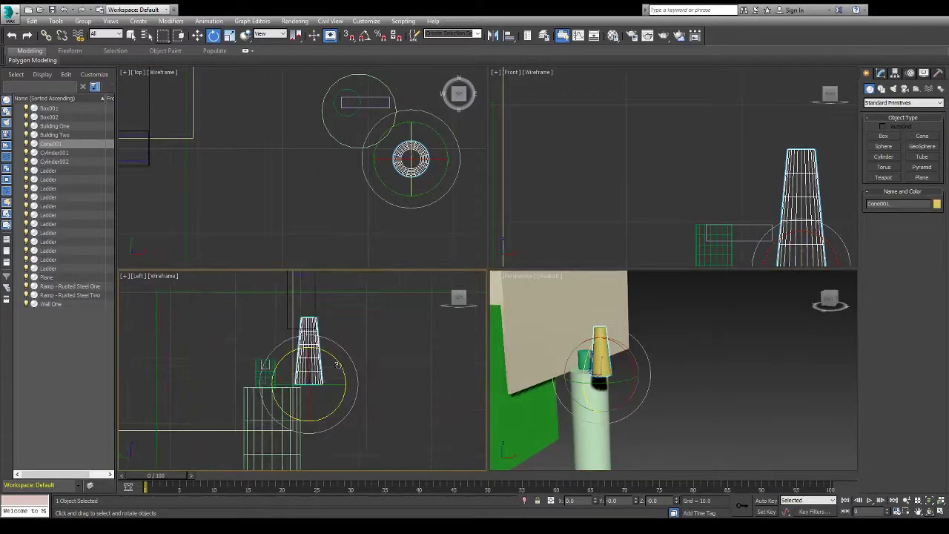
{"action": "left_click_drag", "start_coordinate": [344, 369], "coordinate": [326, 297]}
{"action": "middle_click_drag", "start_coordinate": [759, 173], "coordinate": [632, 136]}
{"action": "left_click_drag", "start_coordinate": [647, 231], "coordinate": [730, 230]}
{"action": "left_click_drag", "start_coordinate": [662, 195], "coordinate": [672, 231]}
- Stretch the thin box lengthwise so it reaches over the cone's narrow end
{"action": "key", "text": "w"}
{"action": "left_click", "coordinate": [644, 203]}
{"action": "key", "text": "r"}
{"action": "key", "text": "w"}
- Move the cone in line with the thin box and up against its outer end to form the nozzle
{"action": "left_click", "coordinate": [658, 230]}
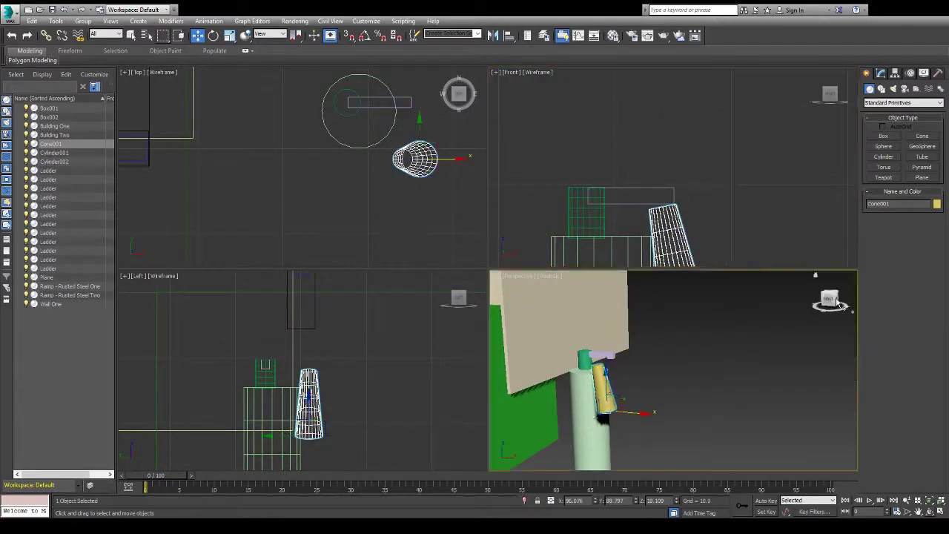
{"action": "left_click", "coordinate": [838, 299]}
{"action": "left_click_drag", "start_coordinate": [629, 410], "coordinate": [658, 410]}
{"action": "left_click", "coordinate": [591, 290]}
{"action": "scroll", "coordinate": [341, 175], "scroll_direction": "down", "scroll_amount": 5}
{"action": "middle_click_drag", "start_coordinate": [630, 415], "coordinate": [701, 430], "text": "alt"}
{"action": "scroll", "coordinate": [701, 415], "scroll_direction": "up", "scroll_amount": 5}
{"action": "left_click_drag", "start_coordinate": [703, 417], "coordinate": [703, 409]}
{"action": "left_click", "coordinate": [775, 408]}
- Change the large cylinder's object colour to red
{"action": "scroll", "coordinate": [742, 401], "scroll_direction": "down", "scroll_amount": 5}
{"action": "middle_click_drag", "start_coordinate": [742, 404], "coordinate": [613, 401], "text": "alt"}
{"action": "key", "text": "e"}
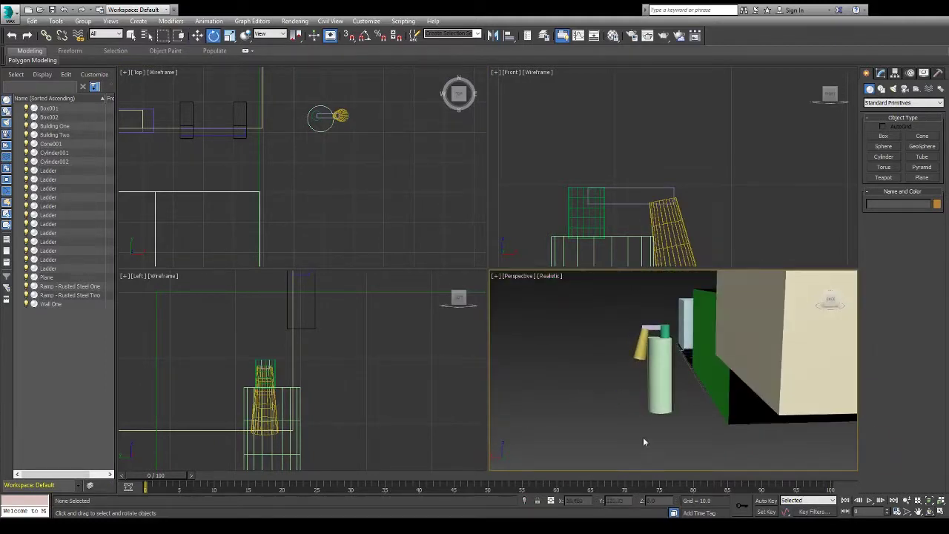
{"action": "left_click", "coordinate": [660, 378]}
{"action": "left_click", "coordinate": [937, 203]}
{"action": "left_click", "coordinate": [577, 397]}
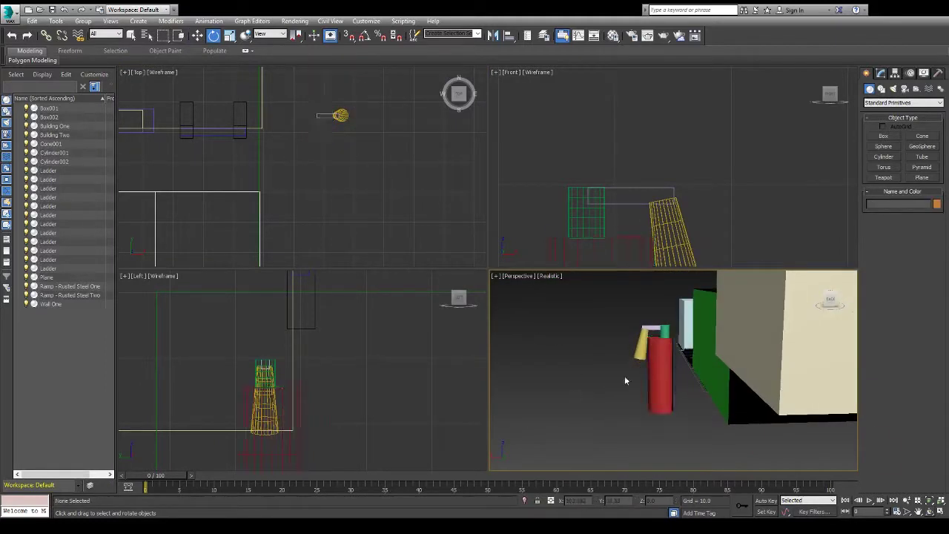
- Change the object colour of the cap cylinder, thin box and cone to black
{"action": "left_click", "coordinate": [665, 331]}
{"action": "left_click", "coordinate": [652, 327]}
{"action": "left_click", "coordinate": [642, 344], "text": "ctrl"}
{"action": "left_click", "coordinate": [937, 202]}
{"action": "left_click", "coordinate": [664, 327]}
- Select all four fire extinguisher parts and move them across and up into the framed wall recess
{"action": "left_click", "coordinate": [565, 291]}
{"action": "middle_click_drag", "start_coordinate": [564, 291], "coordinate": [731, 323], "text": "alt"}
{"action": "scroll", "coordinate": [736, 325], "scroll_direction": "up", "scroll_amount": 5}
{"action": "scroll", "coordinate": [710, 326], "scroll_direction": "down", "scroll_amount": 5}
{"action": "left_click_drag", "start_coordinate": [716, 323], "coordinate": [664, 390]}
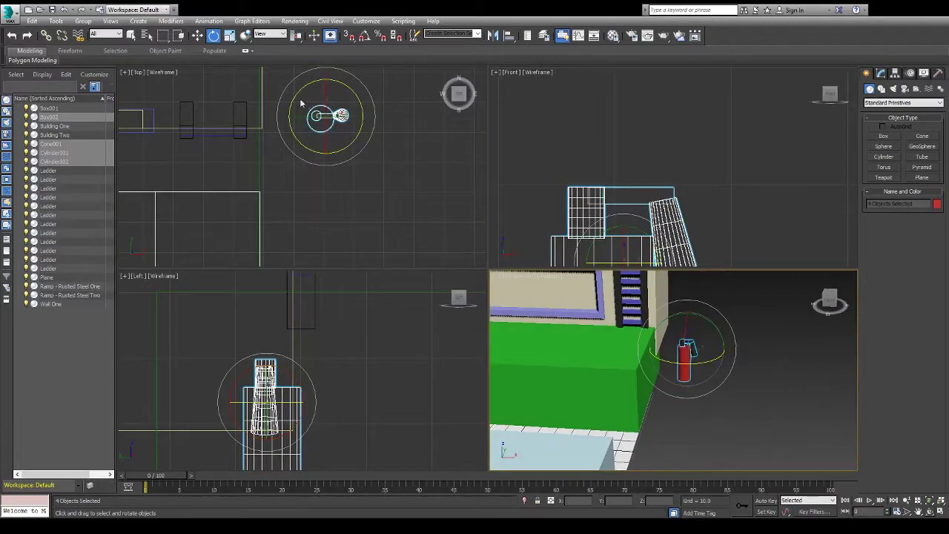
{"action": "key", "text": "w"}
{"action": "left_click_drag", "start_coordinate": [359, 117], "coordinate": [166, 119]}
{"action": "middle_click_drag", "start_coordinate": [638, 356], "coordinate": [697, 371], "text": "alt"}
{"action": "left_click_drag", "start_coordinate": [742, 356], "coordinate": [746, 293]}
{"action": "left_click", "coordinate": [564, 319]}
- Reselect the extinguisher parts and fine-tune their height so the body stands on the recess's lower ledge
{"action": "middle_click_drag", "start_coordinate": [651, 349], "coordinate": [734, 326], "text": "alt"}
{"action": "scroll", "coordinate": [312, 297], "scroll_direction": "down", "scroll_amount": 4}
{"action": "middle_click_drag", "start_coordinate": [299, 275], "coordinate": [322, 326]}
{"action": "middle_click_drag", "start_coordinate": [797, 345], "coordinate": [720, 307], "text": "alt"}
{"action": "left_click", "coordinate": [730, 291]}
{"action": "scroll", "coordinate": [734, 289], "scroll_direction": "up", "scroll_amount": 5}
{"action": "left_click_drag", "start_coordinate": [653, 308], "coordinate": [742, 469]}
{"action": "left_click_drag", "start_coordinate": [700, 321], "coordinate": [699, 327]}
{"action": "left_click", "coordinate": [652, 237]}
- Move the blue recess frame slightly outward from the building wall
{"action": "middle_click_drag", "start_coordinate": [593, 367], "coordinate": [660, 382], "text": "alt"}
{"action": "left_click", "coordinate": [690, 340]}
{"action": "left_click", "coordinate": [534, 290]}
{"action": "left_click", "coordinate": [278, 307]}
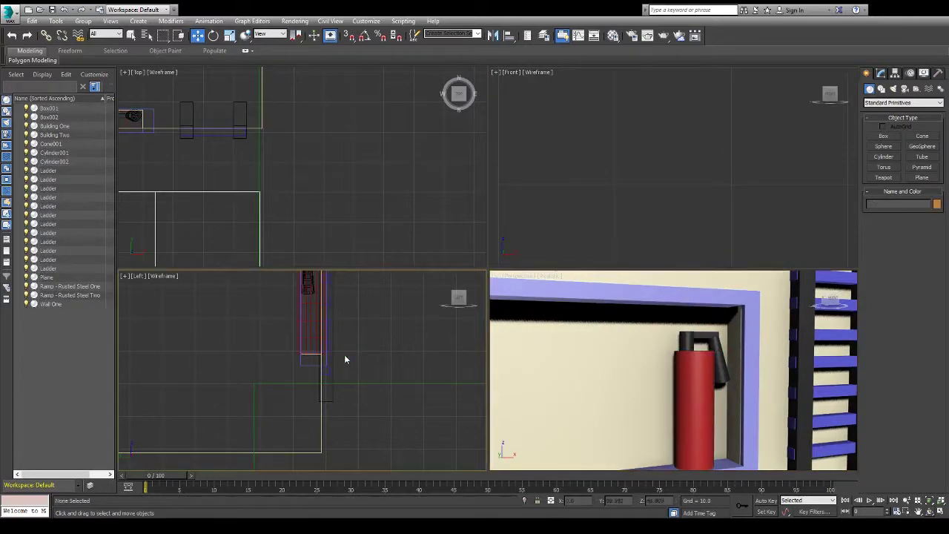
{"action": "left_click", "coordinate": [327, 359]}
{"action": "left_click_drag", "start_coordinate": [331, 297], "coordinate": [337, 298]}
- Select the extinguisher parts again and move them forward to follow the shifted frame
{"action": "scroll", "coordinate": [593, 364], "scroll_direction": "down", "scroll_amount": 4}
{"action": "middle_click_drag", "start_coordinate": [594, 364], "coordinate": [660, 356], "text": "alt"}
{"action": "middle_click_drag", "start_coordinate": [329, 330], "coordinate": [308, 356]}
{"action": "scroll", "coordinate": [307, 349], "scroll_direction": "up", "scroll_amount": 4}
{"action": "left_click", "coordinate": [322, 371]}
{"action": "left_click", "coordinate": [287, 307], "text": "ctrl"}
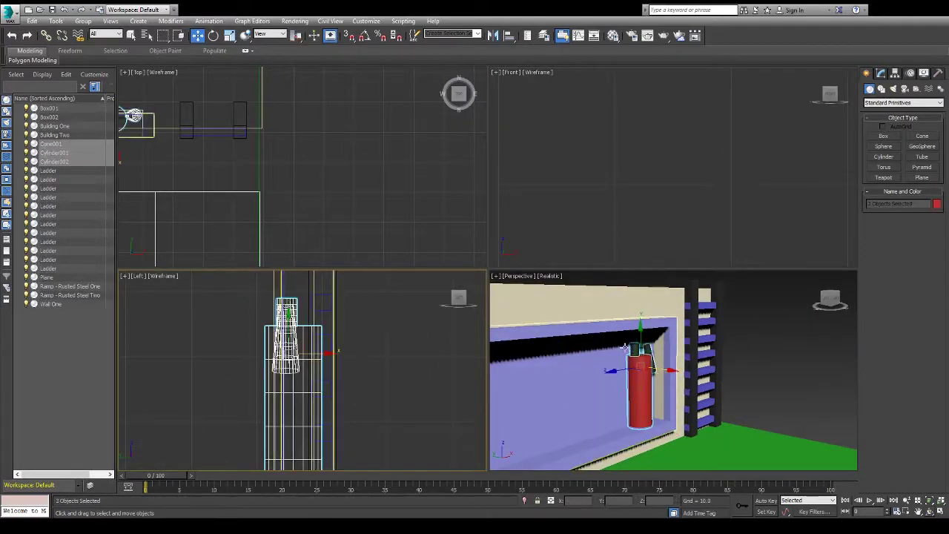
{"action": "left_click", "coordinate": [287, 303], "text": "ctrl"}
{"action": "middle_click_drag", "start_coordinate": [668, 371], "coordinate": [612, 363], "text": "alt"}
{"action": "scroll", "coordinate": [297, 334], "scroll_direction": "down", "scroll_amount": 4}
{"action": "left_click_drag", "start_coordinate": [311, 329], "coordinate": [324, 329]}
- Move all the extinguisher parts sideways out of the recess to the open space past the ladder
{"action": "mouse_move", "coordinate": [523, 357]}
{"action": "middle_mouse_down", "text": "alt"}
{"action": "mouse_move", "coordinate": [587, 356]}
{"action": "mouse_move", "coordinate": [467, 369]}
{"action": "mouse_move", "coordinate": [533, 360]}
{"action": "middle_mouse_up", "text": "alt"}
{"action": "left_click", "coordinate": [643, 342]}
{"action": "left_click", "coordinate": [629, 343], "text": "ctrl"}
{"action": "left_click", "coordinate": [636, 382], "text": "ctrl"}
{"action": "left_click_drag", "start_coordinate": [661, 370], "coordinate": [814, 367]}
{"action": "left_click", "coordinate": [814, 401]}
{"action": "middle_click_drag", "start_coordinate": [787, 378], "coordinate": [668, 385], "text": "alt"}
- Shift the blue recess frame slightly back toward the building wall
{"action": "scroll", "coordinate": [212, 149], "scroll_direction": "down", "scroll_amount": 4}
{"action": "scroll", "coordinate": [610, 192], "scroll_direction": "down", "scroll_amount": 5}
{"action": "left_click", "coordinate": [605, 241]}
{"action": "left_click_drag", "start_coordinate": [303, 353], "coordinate": [299, 354]}
{"action": "left_click", "coordinate": [707, 347]}
{"action": "middle_click_drag", "start_coordinate": [707, 347], "coordinate": [657, 371], "text": "alt"}
{"action": "scroll", "coordinate": [694, 328], "scroll_direction": "down", "scroll_amount": 3}
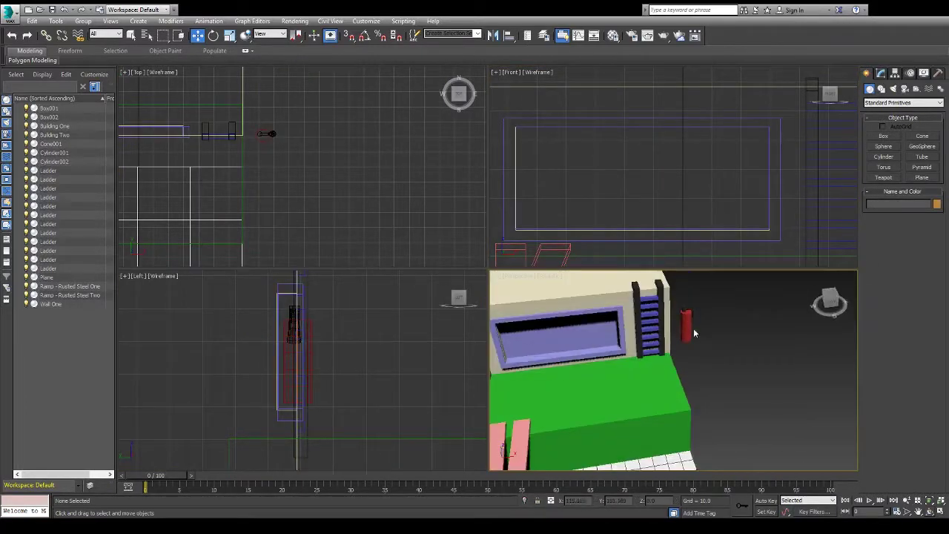
- Move all the extinguisher parts to the far side of the recess, lower them towards the green roof and bring them forward
{"action": "left_click_drag", "start_coordinate": [705, 350], "coordinate": [672, 302]}
{"action": "left_click_drag", "start_coordinate": [712, 321], "coordinate": [545, 334]}
{"action": "left_click_drag", "start_coordinate": [551, 124], "coordinate": [552, 157]}
{"action": "middle_click_drag", "start_coordinate": [549, 356], "coordinate": [703, 376]}
{"action": "middle_click_drag", "start_coordinate": [703, 377], "coordinate": [772, 361], "text": "alt"}
{"action": "left_click_drag", "start_coordinate": [646, 361], "coordinate": [692, 364]}
- Scale the cream building slightly wider
{"action": "middle_click_drag", "start_coordinate": [527, 210], "coordinate": [577, 211]}
{"action": "left_click", "coordinate": [605, 127]}
{"action": "scroll", "coordinate": [607, 135], "scroll_direction": "down", "scroll_amount": 4}
{"action": "key", "text": "r"}
{"action": "left_click_drag", "start_coordinate": [718, 227], "coordinate": [719, 258]}
{"action": "left_click", "coordinate": [717, 195]}
- Select the four fire extinguisher parts and shift them slightly sideways, clear of the blue recess frame
{"action": "middle_click_drag", "start_coordinate": [690, 364], "coordinate": [742, 371], "text": "alt"}
{"action": "left_click", "coordinate": [659, 371]}
{"action": "scroll", "coordinate": [664, 377], "scroll_direction": "up", "scroll_amount": 8}
{"action": "left_click", "coordinate": [625, 306], "text": "ctrl"}
{"action": "left_click", "coordinate": [678, 378], "text": "ctrl"}
{"action": "left_click", "coordinate": [586, 404], "text": "ctrl"}
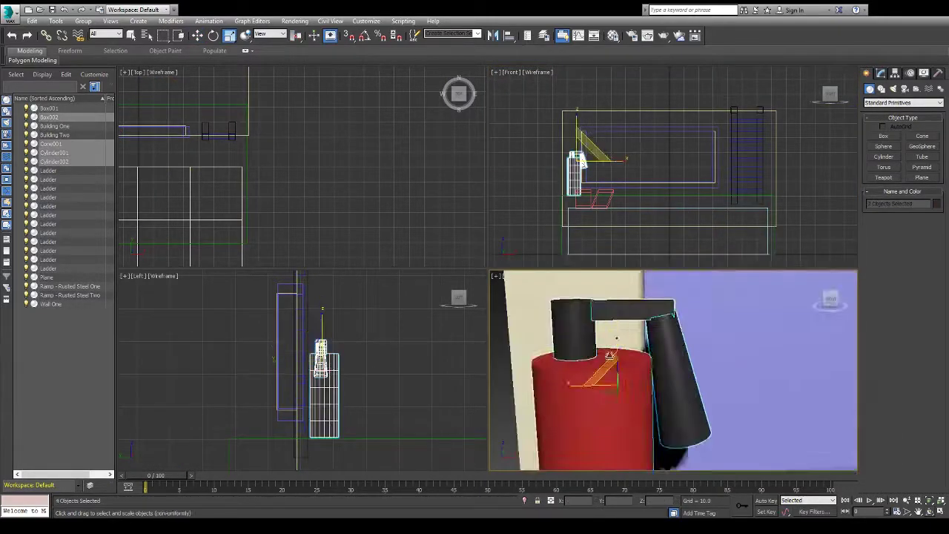
{"action": "scroll", "coordinate": [611, 356], "scroll_direction": "down", "scroll_amount": 8}
{"action": "scroll", "coordinate": [584, 168], "scroll_direction": "up", "scroll_amount": 5}
{"action": "key", "text": "w"}
{"action": "left_click_drag", "start_coordinate": [592, 142], "coordinate": [576, 142]}
{"action": "left_click", "coordinate": [526, 373]}
{"action": "middle_click_drag", "start_coordinate": [526, 373], "coordinate": [580, 365], "text": "alt"}
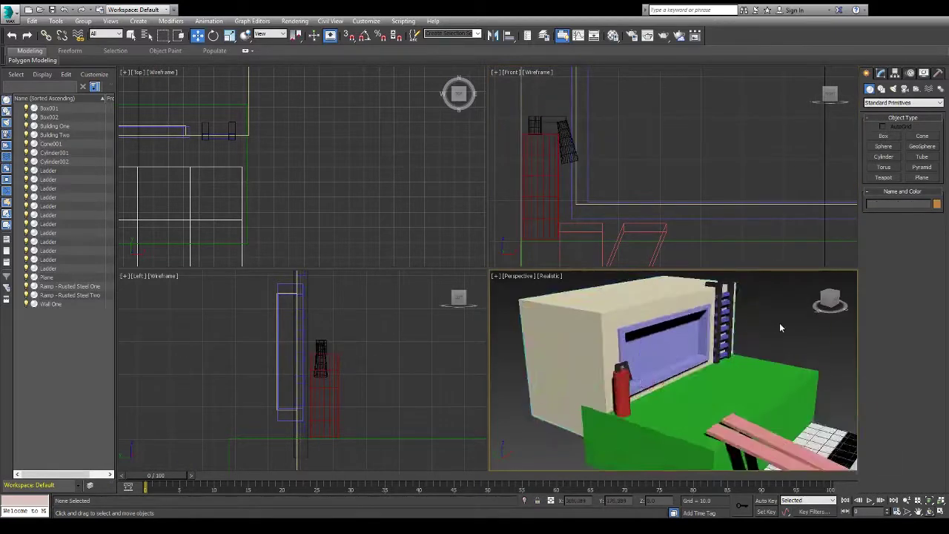
- Draw a closed axe-head outline with a curved cutting edge as a Line spline in the Top view, beside the buildings
{"action": "middle_click_drag", "start_coordinate": [780, 327], "coordinate": [662, 333]}
{"action": "scroll", "coordinate": [668, 348], "scroll_direction": "down", "scroll_amount": 4}
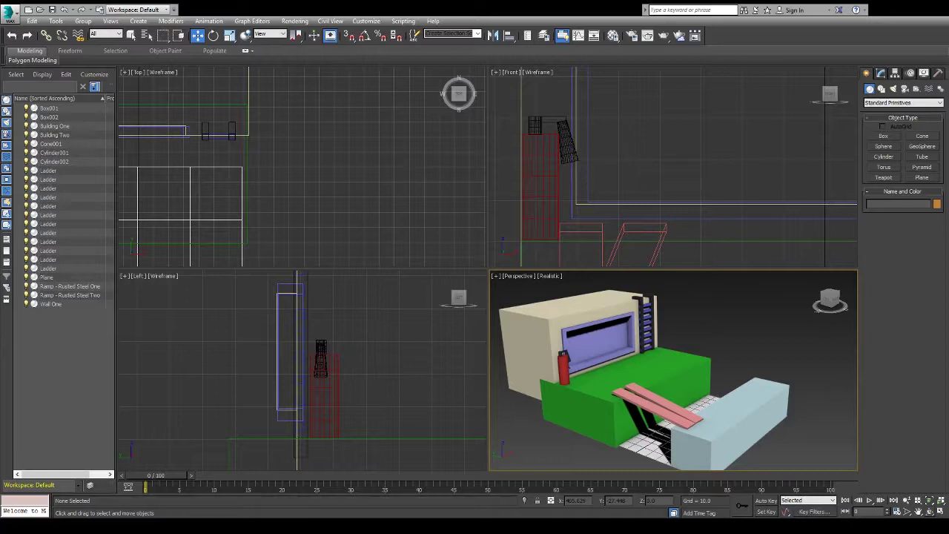
{"action": "middle_click_drag", "start_coordinate": [775, 323], "coordinate": [726, 319], "text": "alt"}
{"action": "scroll", "coordinate": [702, 341], "scroll_direction": "up", "scroll_amount": 3}
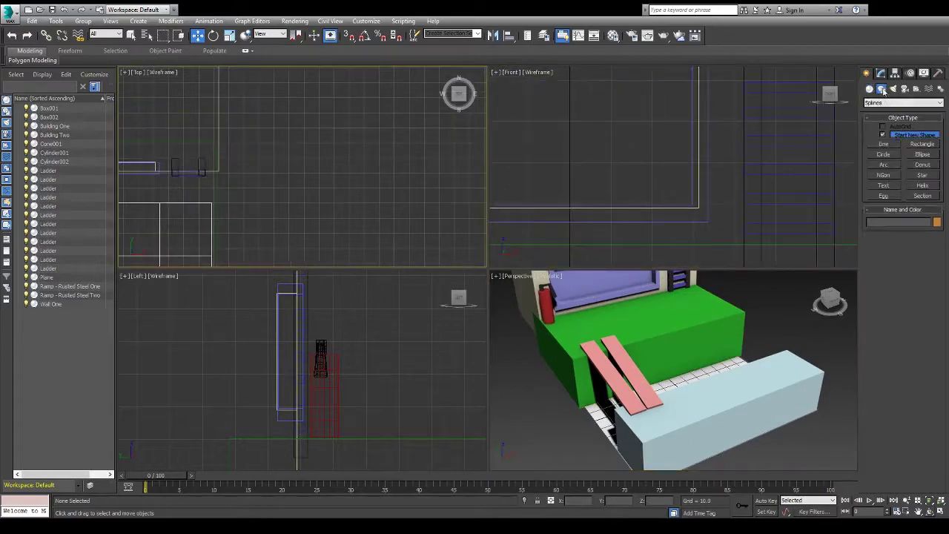
{"action": "left_click", "coordinate": [290, 109]}
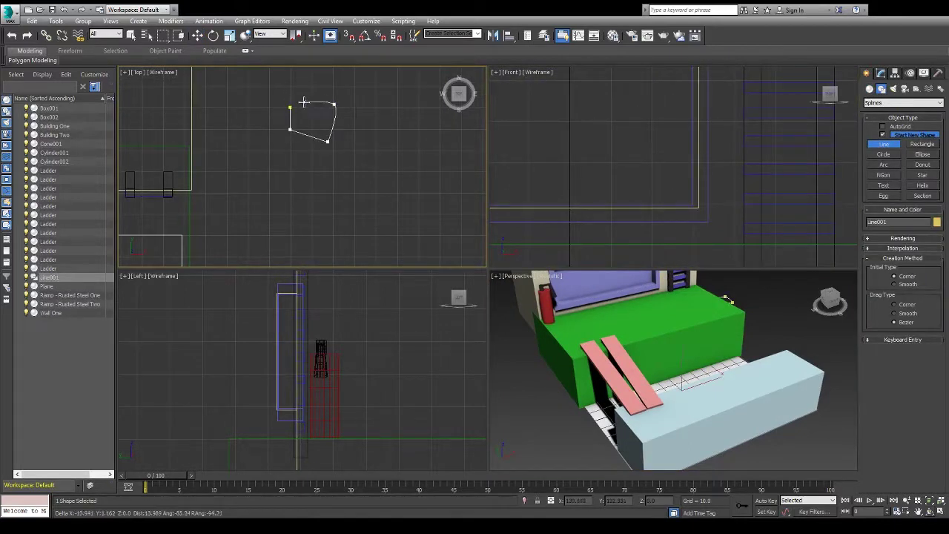
{"action": "middle_click_drag", "start_coordinate": [778, 317], "coordinate": [731, 319], "text": "alt"}
- Apply an Extrude modifier to the axe-head outline with an amount of 2.0 and 7 segments
{"action": "left_click", "coordinate": [881, 72]}
{"action": "left_click", "coordinate": [890, 100]}
{"action": "left_click", "coordinate": [899, 256]}
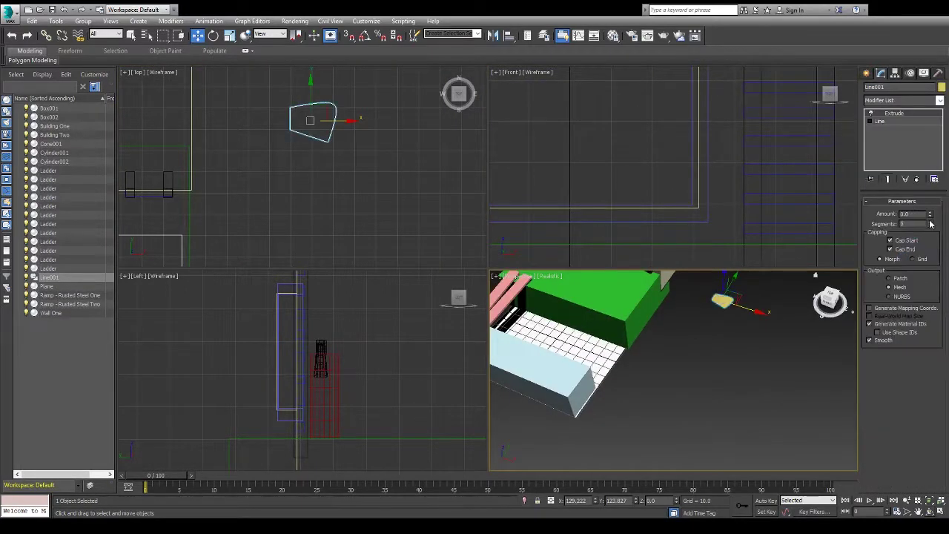
{"action": "left_click_drag", "start_coordinate": [930, 215], "coordinate": [930, 209]}
{"action": "middle_click_drag", "start_coordinate": [779, 326], "coordinate": [786, 300], "text": "alt"}
{"action": "left_click", "coordinate": [779, 348]}
{"action": "middle_click_drag", "start_coordinate": [756, 341], "coordinate": [742, 371], "text": "alt"}
{"action": "left_click", "coordinate": [636, 316]}
{"action": "left_click", "coordinate": [727, 342]}
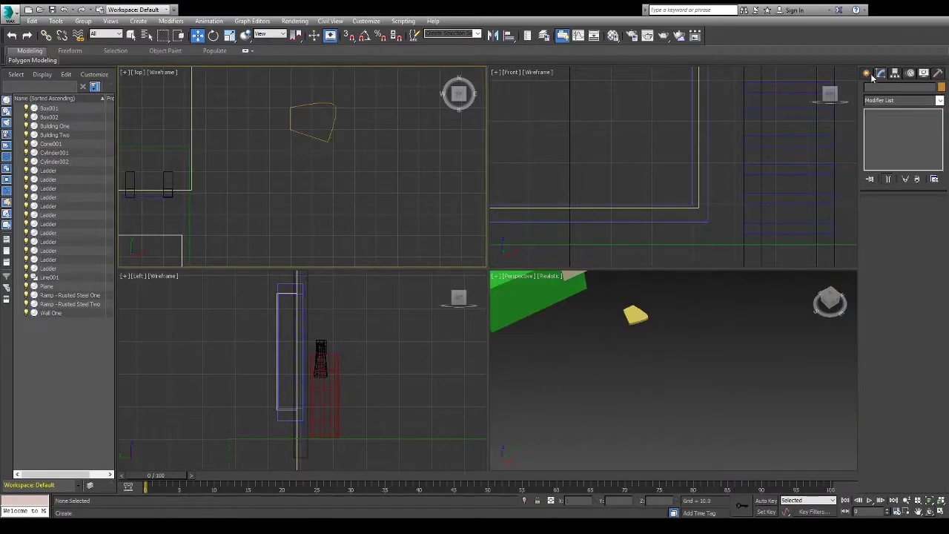
- Draw a long narrow closed handle outline running from the axe head in the Top view and extrude it
{"action": "left_click", "coordinate": [867, 73]}
{"action": "left_click", "coordinate": [884, 144]}
{"action": "left_click", "coordinate": [295, 158]}
{"action": "left_click", "coordinate": [293, 128]}
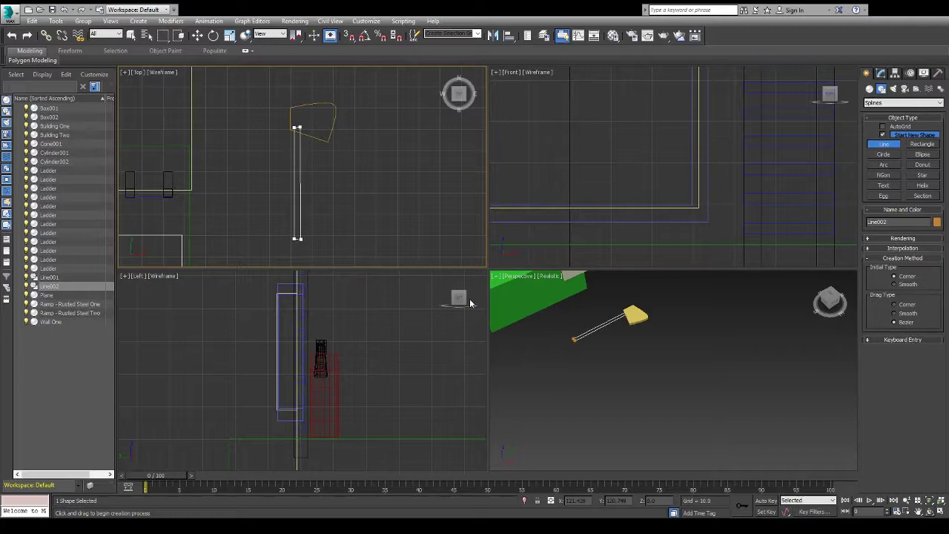
{"action": "left_click", "coordinate": [881, 73]}
{"action": "left_click", "coordinate": [888, 101]}
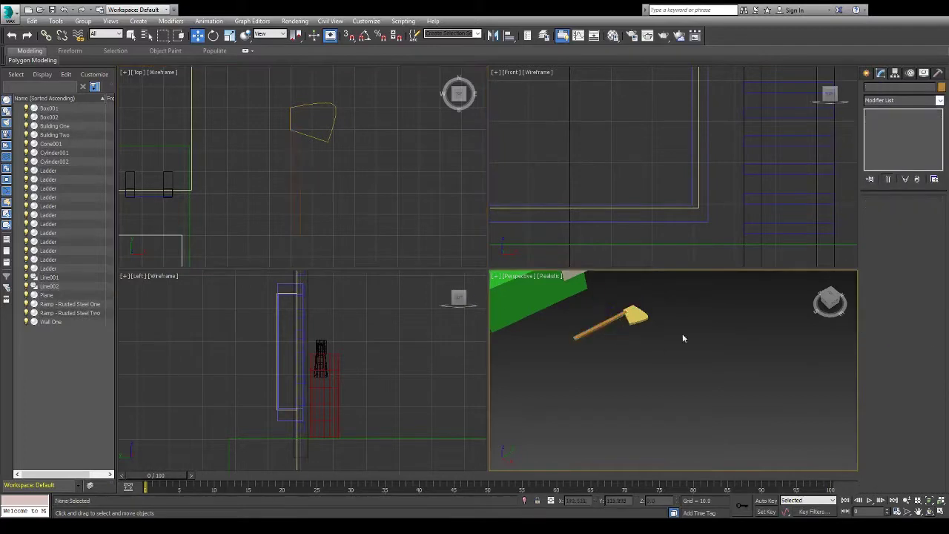
{"action": "middle_click_drag", "start_coordinate": [756, 339], "coordinate": [746, 312], "text": "alt"}
- Insert a Lathe modifier between the handle's Line and Extrude levels to round the handle
{"action": "left_click", "coordinate": [879, 121]}
{"action": "left_click", "coordinate": [890, 101]}
{"action": "left_click", "coordinate": [741, 372]}
{"action": "scroll", "coordinate": [598, 364], "scroll_direction": "up", "scroll_amount": 6}
- Move the handle slightly up in the Back view so it lines up with the thickness of the axe head
{"action": "left_click", "coordinate": [520, 364]}
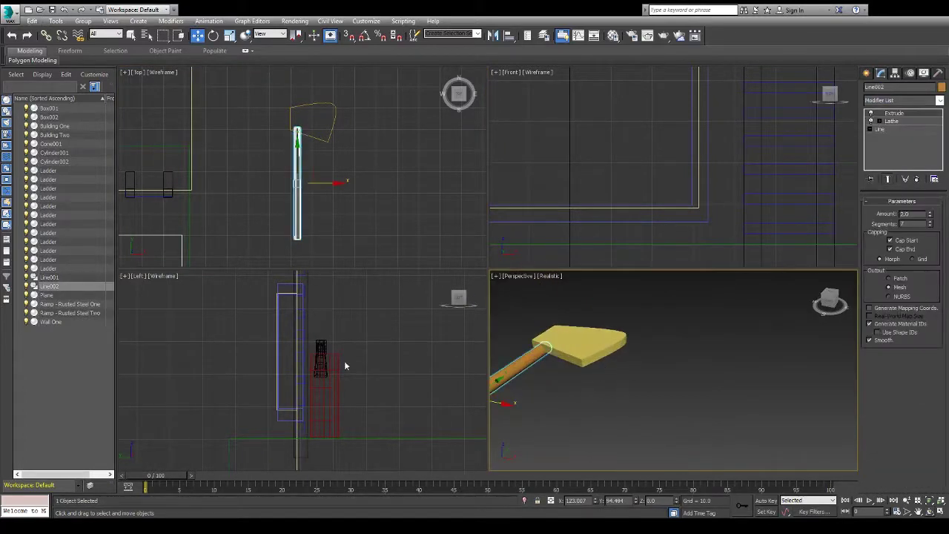
{"action": "middle_click_drag", "start_coordinate": [238, 431], "coordinate": [308, 405]}
{"action": "left_click", "coordinate": [447, 297]}
{"action": "scroll", "coordinate": [238, 351], "scroll_direction": "up", "scroll_amount": 6}
{"action": "left_click_drag", "start_coordinate": [236, 313], "coordinate": [236, 305]}
- Convert the axe head to an Editable Poly and switch to polygon selection
{"action": "left_click", "coordinate": [580, 344]}
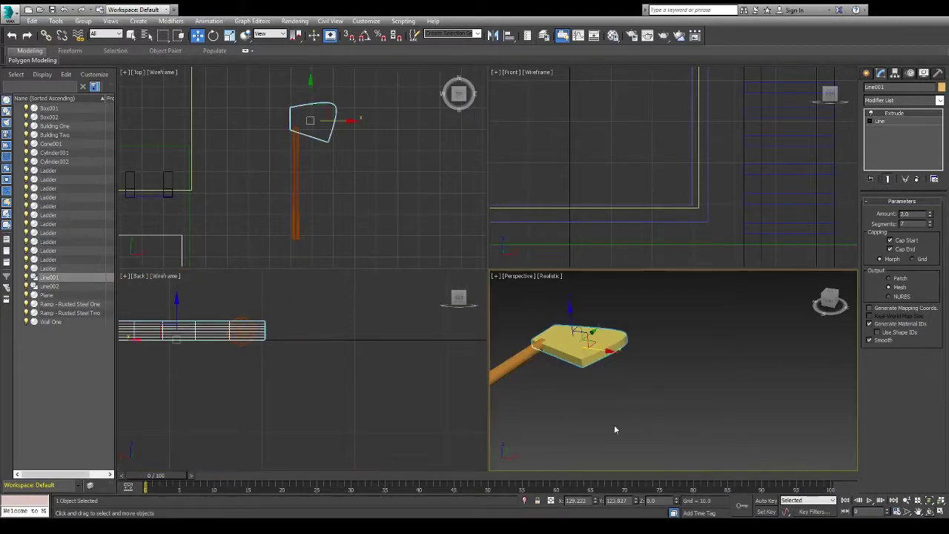
{"action": "right_click", "coordinate": [623, 381]}
{"action": "left_click", "coordinate": [716, 467]}
{"action": "left_click", "coordinate": [914, 213]}
- Try to bevel polygons on the axe head
{"action": "left_click", "coordinate": [582, 341]}
{"action": "left_click", "coordinate": [581, 344], "text": "ctrl"}
{"action": "mouse_move", "coordinate": [704, 389]}
{"action": "middle_mouse_down", "text": "alt"}
{"action": "mouse_move", "coordinate": [709, 330]}
{"action": "mouse_move", "coordinate": [708, 373]}
{"action": "middle_mouse_up", "text": "alt"}
{"action": "left_click", "coordinate": [879, 364]}
{"action": "left_click_drag", "start_coordinate": [598, 345], "coordinate": [603, 335]}
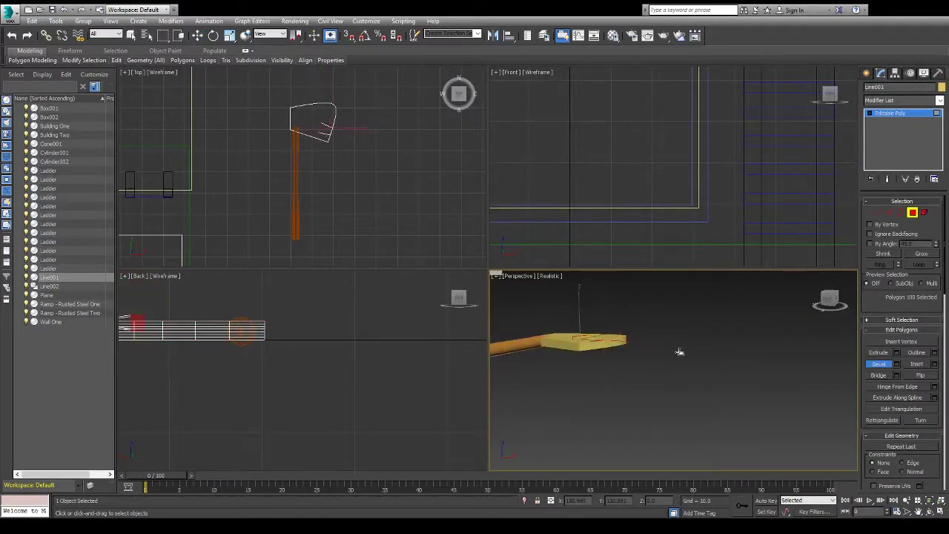
- Select all the small polygons across the curved cutting edge of the axe head
{"action": "middle_click_drag", "start_coordinate": [584, 346], "coordinate": [555, 346], "text": "alt"}
{"action": "left_click", "coordinate": [555, 345], "text": "ctrl"}
{"action": "left_click", "coordinate": [554, 341], "text": "ctrl"}
{"action": "left_click", "coordinate": [554, 338], "text": "ctrl"}
{"action": "left_click", "coordinate": [567, 347], "text": "ctrl"}
{"action": "key", "text": "ctrl+i"}
{"action": "middle_click_drag", "start_coordinate": [730, 325], "coordinate": [653, 337], "text": "alt"}
{"action": "left_click", "coordinate": [650, 335], "text": "ctrl"}
{"action": "left_click", "coordinate": [649, 329], "text": "ctrl"}
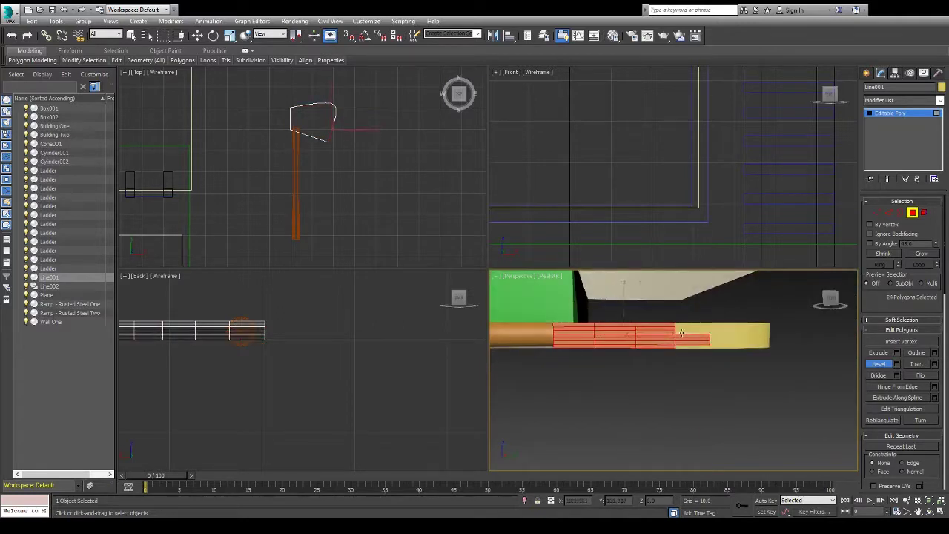
{"action": "left_click", "coordinate": [749, 335], "text": "ctrl"}
{"action": "middle_click_drag", "start_coordinate": [750, 335], "coordinate": [729, 349], "text": "alt"}
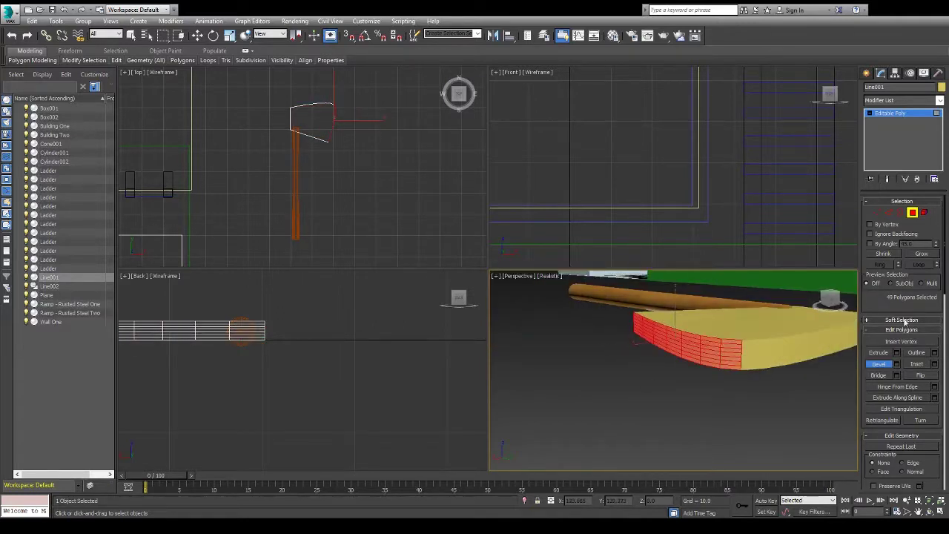
- Try to bevel the selected cutting-edge polygons and pull them outward from the axe head
{"action": "key", "text": "w"}
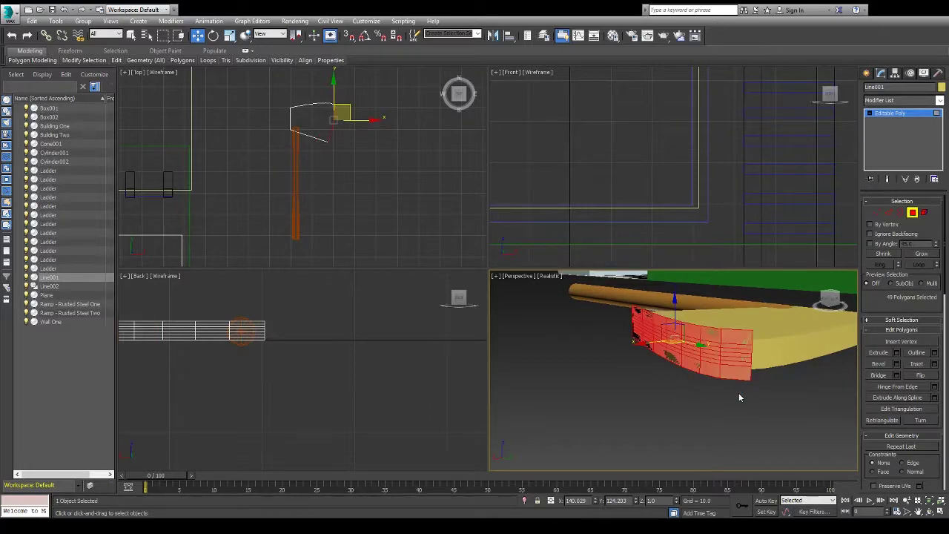
{"action": "key", "text": "1"}
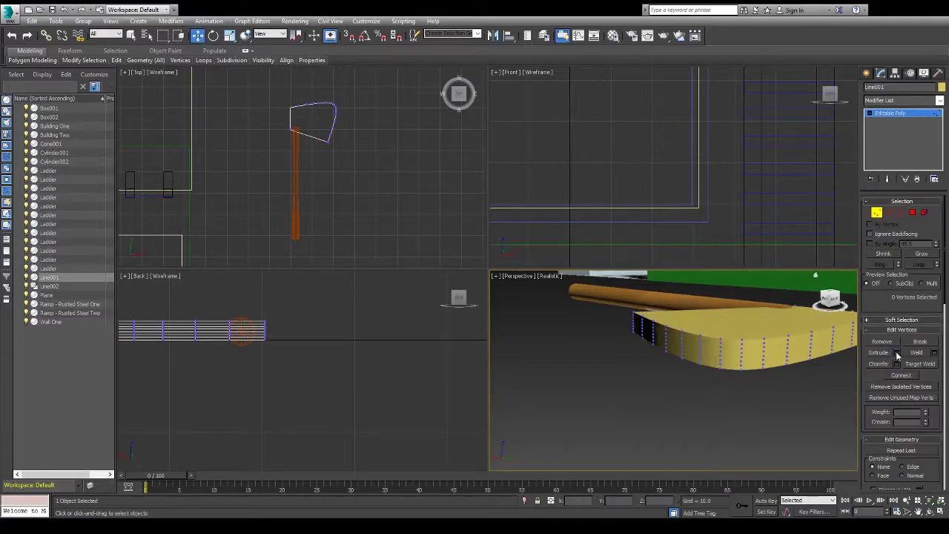
{"action": "key", "text": "w"}
{"action": "middle_click_drag", "start_coordinate": [738, 362], "coordinate": [708, 373], "text": "alt"}
{"action": "key", "text": "4"}
{"action": "left_click", "coordinate": [885, 365]}
{"action": "key", "text": "w"}
{"action": "left_click_drag", "start_coordinate": [673, 386], "coordinate": [609, 403]}
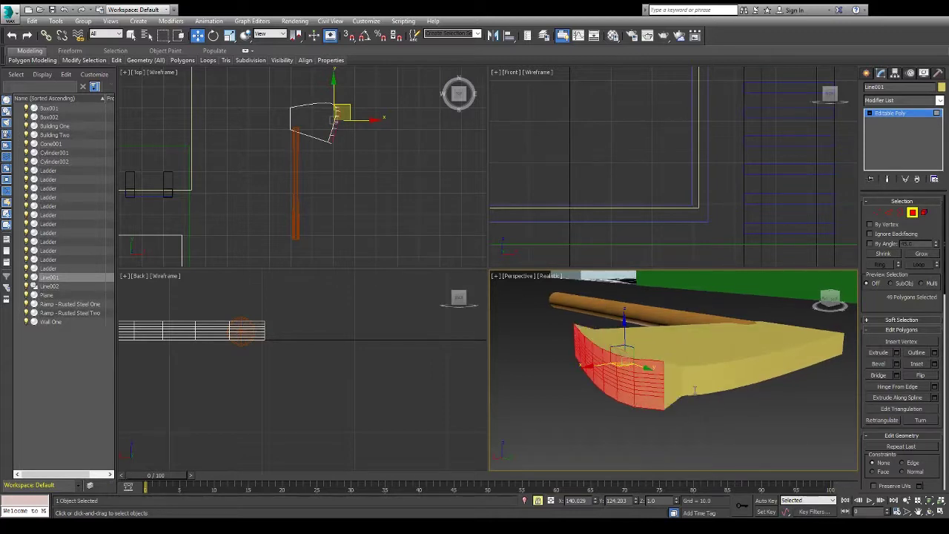
- Delete the cutting-edge polygons, then undo the deletion and preceding edits
{"action": "key", "text": "Delete"}
{"action": "key", "text": "3"}
{"action": "key", "text": "ctrl+z"}
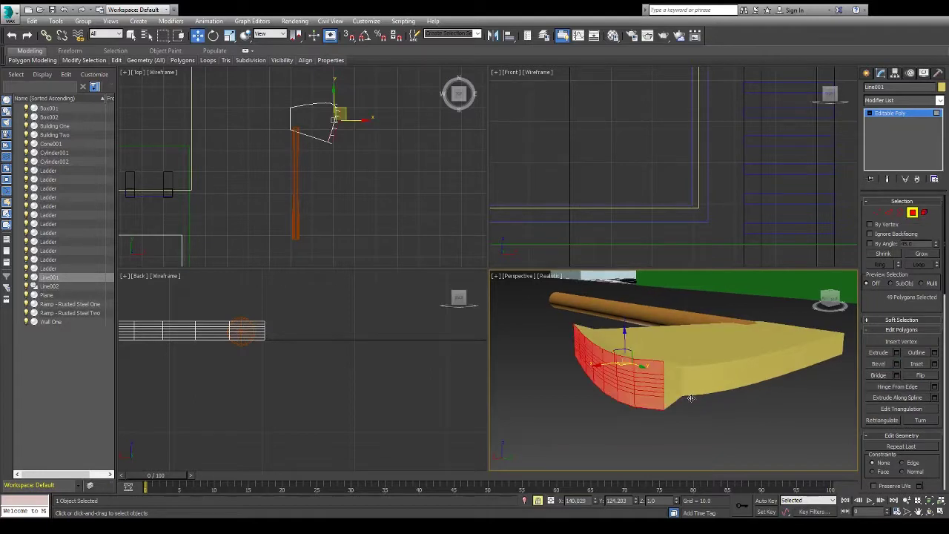
{"action": "middle_click_drag", "start_coordinate": [690, 398], "coordinate": [651, 453], "text": "alt"}
{"action": "key", "text": "ctrl+z"}
{"action": "key", "text": "ctrl+z"}
- Select polygons along the axe head's edge and flat top face and try to bevel them
{"action": "left_click", "coordinate": [913, 212]}
{"action": "left_click", "coordinate": [913, 213]}
{"action": "middle_click_drag", "start_coordinate": [679, 408], "coordinate": [653, 393], "text": "alt"}
{"action": "left_click", "coordinate": [579, 347]}
{"action": "left_click", "coordinate": [630, 359], "text": "ctrl"}
{"action": "left_click", "coordinate": [675, 378], "text": "ctrl"}
{"action": "left_click", "coordinate": [541, 346], "text": "ctrl"}
{"action": "middle_click_drag", "start_coordinate": [599, 343], "coordinate": [630, 312], "text": "alt"}
{"action": "left_click", "coordinate": [621, 347], "text": "ctrl"}
{"action": "left_click", "coordinate": [622, 362], "text": "ctrl"}
{"action": "middle_click_drag", "start_coordinate": [623, 364], "coordinate": [668, 371], "text": "alt"}
{"action": "left_click", "coordinate": [659, 314], "text": "ctrl"}
{"action": "left_click", "coordinate": [701, 354], "text": "ctrl"}
{"action": "left_click", "coordinate": [892, 365]}
{"action": "left_click_drag", "start_coordinate": [658, 363], "coordinate": [696, 389]}
{"action": "right_click", "coordinate": [696, 389]}
- Undo the last four axe-head edits and redo them
{"action": "key", "text": "ctrl+z"}
{"action": "key", "text": "ctrl+z"}
{"action": "key", "text": "ctrl+z"}
{"action": "key", "text": "ctrl+z"}
{"action": "key", "text": "ctrl+y"}
{"action": "key", "text": "ctrl+y"}
{"action": "key", "text": "ctrl+y"}
{"action": "key", "text": "ctrl+y"}
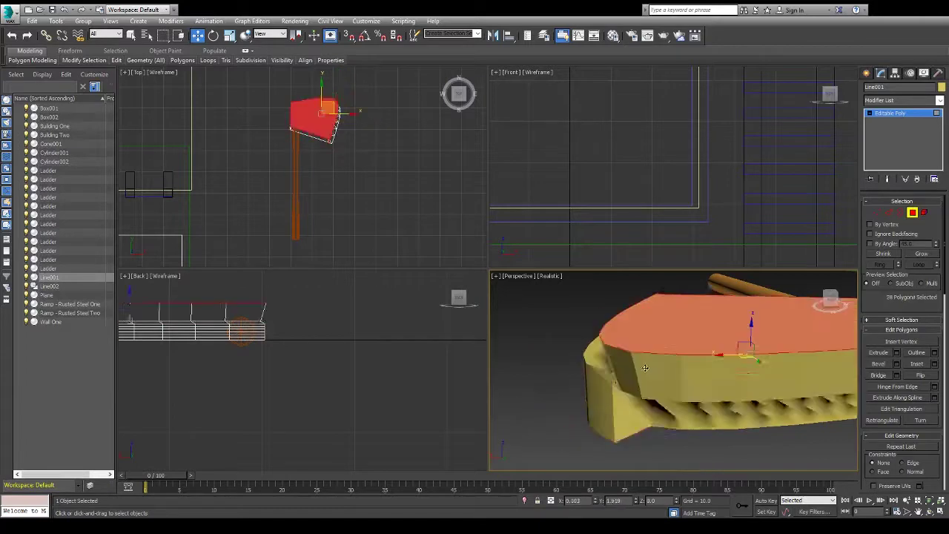
- Try to scale the raised top polygons of the axe head
{"action": "key", "text": "r"}
{"action": "left_click_drag", "start_coordinate": [620, 361], "coordinate": [789, 431]}
{"action": "middle_click_drag", "start_coordinate": [789, 431], "coordinate": [757, 363], "text": "alt"}
- Delete the flat face of the axe head to leave its rim open
{"action": "left_click", "coordinate": [779, 402]}
{"action": "left_click", "coordinate": [674, 391]}
{"action": "key", "text": "Delete"}
- Try to close the open axe head by bridging opposing pairs of rim polygons
{"action": "left_click", "coordinate": [880, 375]}
{"action": "key", "text": "ctrl+a"}
{"action": "left_click", "coordinate": [885, 377]}
{"action": "left_click", "coordinate": [771, 415]}
{"action": "left_click", "coordinate": [885, 377]}
{"action": "left_click", "coordinate": [670, 299]}
{"action": "left_click", "coordinate": [727, 402]}
{"action": "left_click", "coordinate": [737, 300]}
{"action": "left_click", "coordinate": [756, 398]}
{"action": "key", "text": "ctrl+z"}
{"action": "left_click", "coordinate": [883, 376]}
{"action": "left_click", "coordinate": [771, 415]}
{"action": "middle_click_drag", "start_coordinate": [771, 416], "coordinate": [831, 355], "text": "alt"}
{"action": "middle_click_drag", "start_coordinate": [789, 319], "coordinate": [807, 380], "text": "alt"}
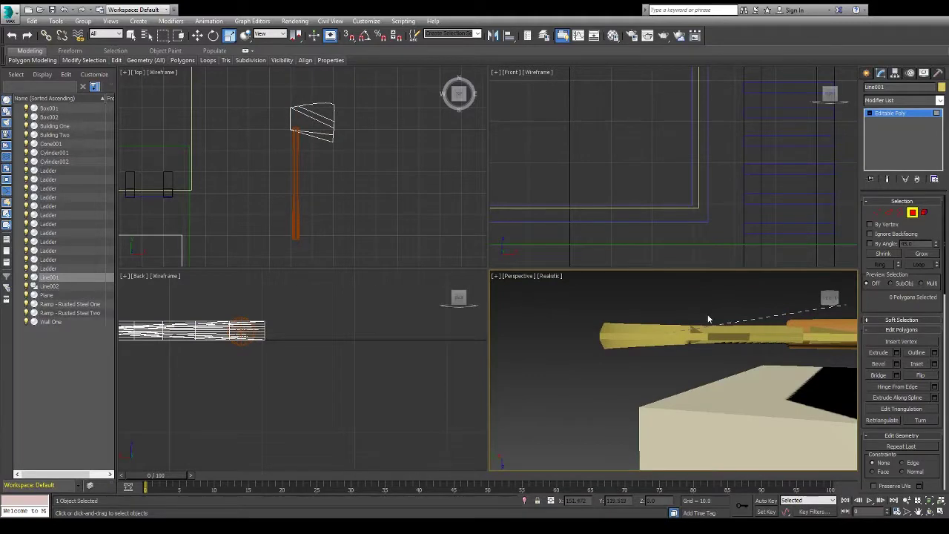
- Maximize the Perspective view and bridge the two opposite straight rim sides across the middle of the open axe head
{"action": "middle_click_drag", "start_coordinate": [678, 282], "coordinate": [511, 169], "text": "alt"}
{"action": "key", "text": "alt+w"}
{"action": "scroll", "coordinate": [659, 227], "scroll_direction": "up", "scroll_amount": 3}
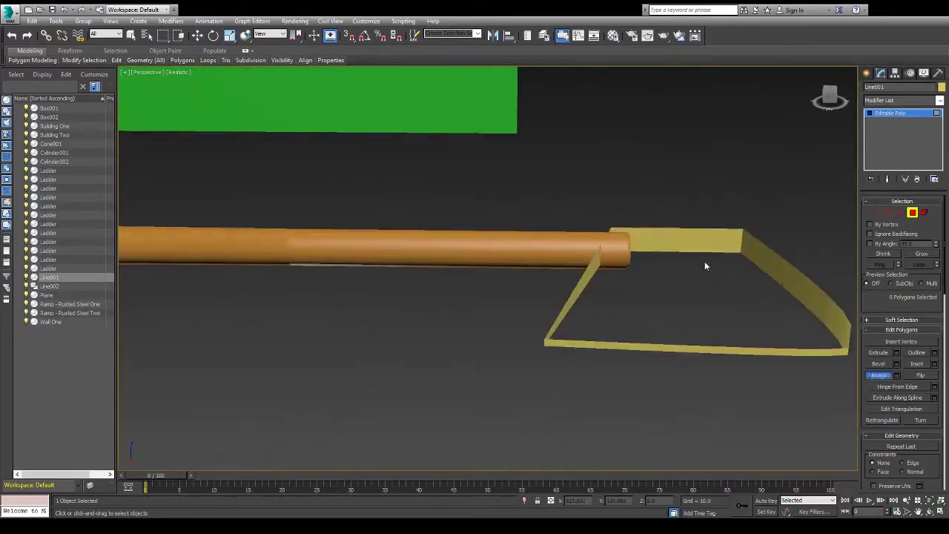
{"action": "left_click", "coordinate": [886, 376]}
{"action": "left_click", "coordinate": [681, 237]}
{"action": "left_click", "coordinate": [684, 347]}
- Try bridging the curved cutting edge to the neighbouring rim and middle section, undoing each attempt
{"action": "left_click", "coordinate": [774, 260]}
{"action": "left_click", "coordinate": [744, 350]}
{"action": "left_click", "coordinate": [773, 276]}
{"action": "key", "text": "ctrl+z"}
{"action": "left_click", "coordinate": [773, 276]}
{"action": "key", "text": "ctrl+z"}
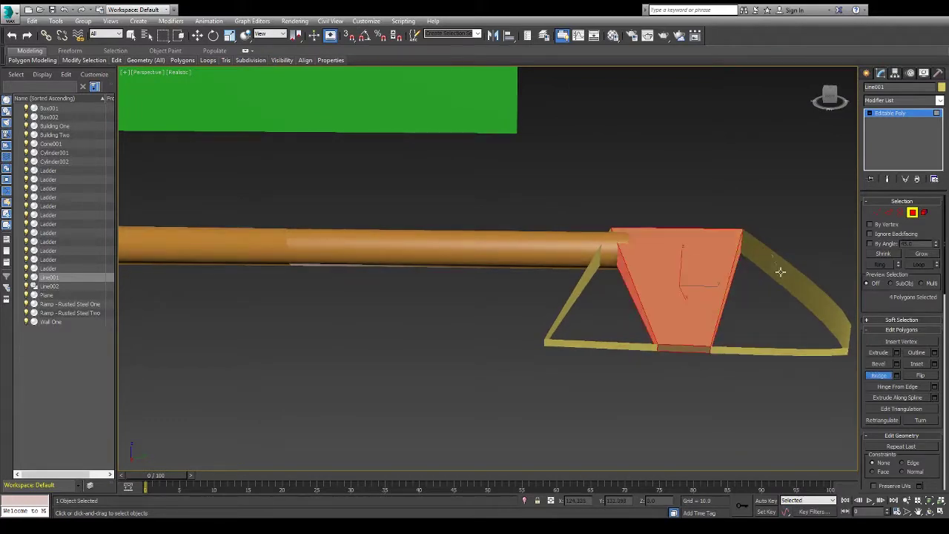
{"action": "left_click", "coordinate": [879, 375]}
{"action": "left_click", "coordinate": [716, 307]}
{"action": "left_click", "coordinate": [803, 352]}
{"action": "middle_click_drag", "start_coordinate": [804, 352], "coordinate": [853, 363], "text": "alt"}
{"action": "key", "text": "ctrl+z"}
- Bridge another pair of polygons in the gap beside the axe head's curved cutting edge
{"action": "left_click", "coordinate": [786, 279]}
{"action": "left_click", "coordinate": [779, 315]}
{"action": "middle_click_drag", "start_coordinate": [643, 184], "coordinate": [719, 237], "text": "alt"}
{"action": "middle_click_drag", "start_coordinate": [816, 266], "coordinate": [440, 136], "text": "alt"}
{"action": "middle_click_drag", "start_coordinate": [349, 193], "coordinate": [603, 326], "text": "alt"}
- Select the axe head and handle together and scale them uniformly
{"action": "left_click", "coordinate": [445, 223]}
{"action": "left_click", "coordinate": [564, 222]}
{"action": "left_click", "coordinate": [519, 230], "text": "ctrl"}
{"action": "scroll", "coordinate": [519, 230], "scroll_direction": "down", "scroll_amount": 5}
{"action": "left_click_drag", "start_coordinate": [602, 326], "coordinate": [597, 335]}
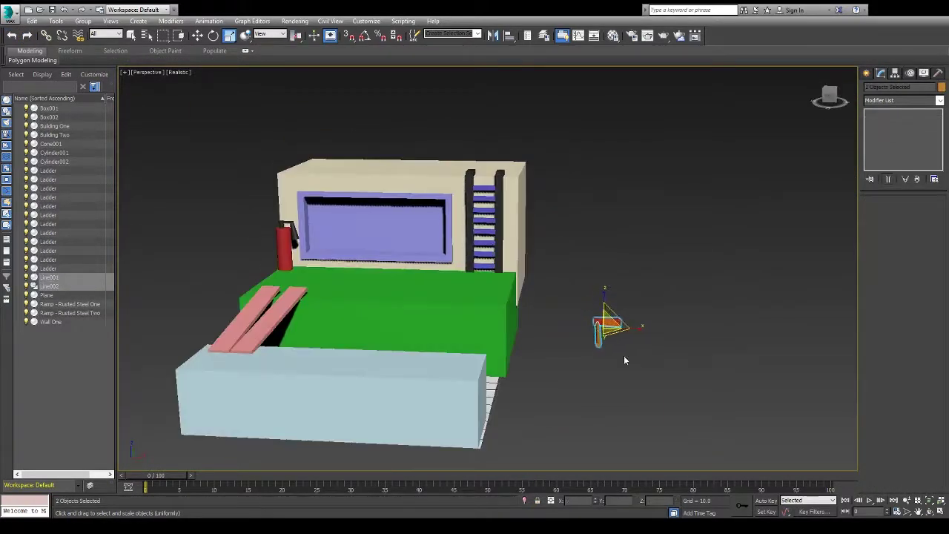
- Move the axe head and handle together into the framed wall recess and rotate them so the handle slants diagonally
{"action": "scroll", "coordinate": [321, 246], "scroll_direction": "up", "scroll_amount": 6}
{"action": "left_click_drag", "start_coordinate": [186, 245], "coordinate": [216, 242]}
{"action": "key", "text": "w"}
{"action": "left_click_drag", "start_coordinate": [215, 222], "coordinate": [371, 310]}
{"action": "key", "text": "e"}
{"action": "left_click", "coordinate": [407, 106]}
{"action": "key", "text": "ctrl+z"}
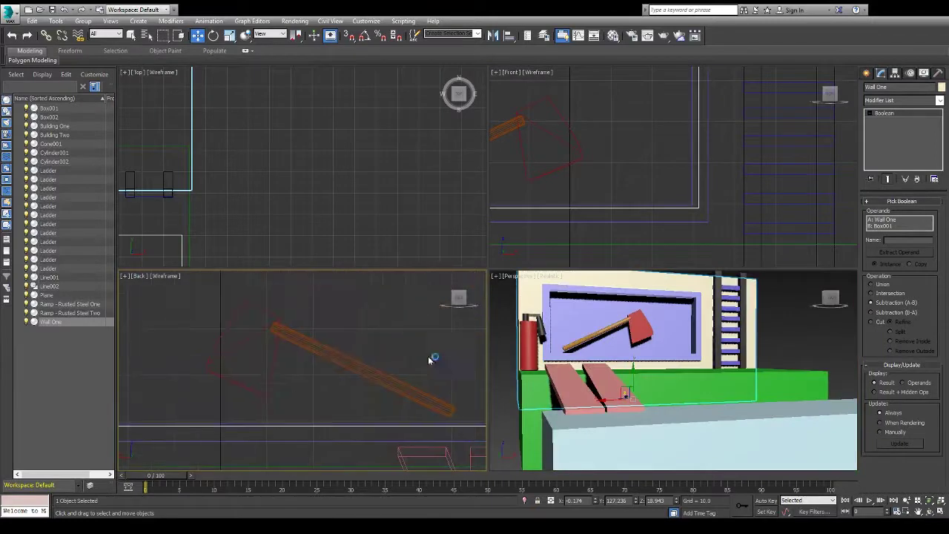
- Add a thin cylinder as a supporting peg where the axe handle meets the head and position it against the wall recess
{"action": "scroll", "coordinate": [165, 173], "scroll_direction": "down", "scroll_amount": 8}
{"action": "middle_click_drag", "start_coordinate": [165, 174], "coordinate": [296, 167]}
{"action": "key", "text": "w"}
{"action": "scroll", "coordinate": [271, 193], "scroll_direction": "up", "scroll_amount": 6}
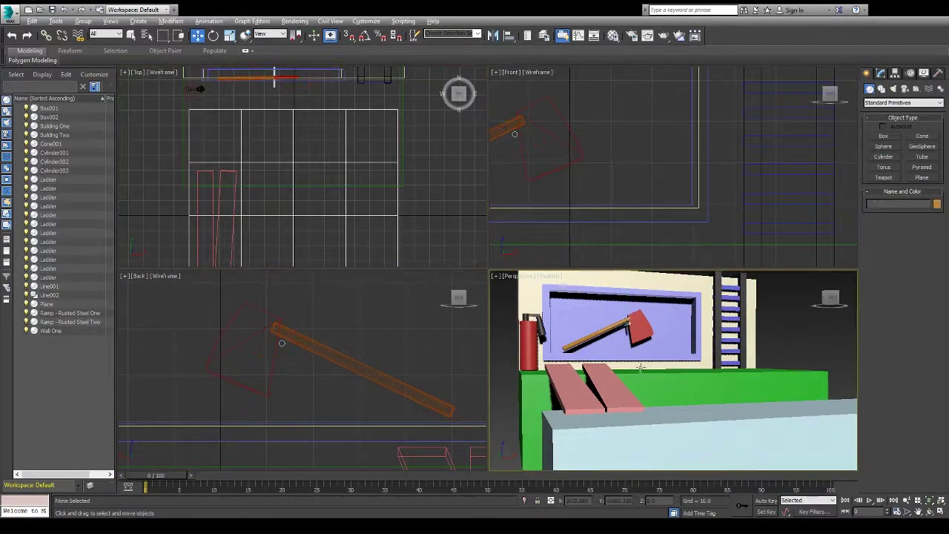
{"action": "middle_click_drag", "start_coordinate": [612, 360], "coordinate": [681, 371], "text": "alt"}
{"action": "left_click", "coordinate": [683, 340]}
{"action": "middle_click_drag", "start_coordinate": [784, 342], "coordinate": [833, 352], "text": "alt"}
{"action": "scroll", "coordinate": [774, 365], "scroll_direction": "down", "scroll_amount": 4}
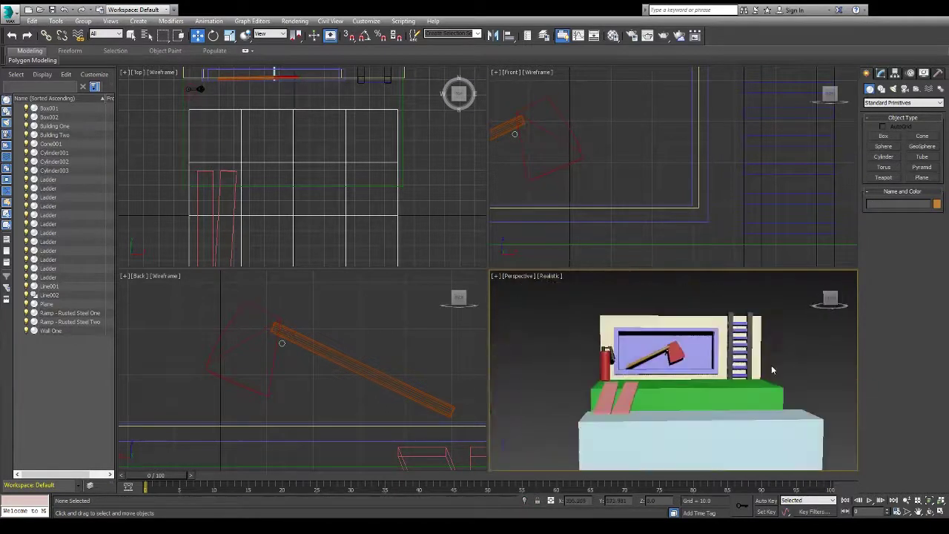